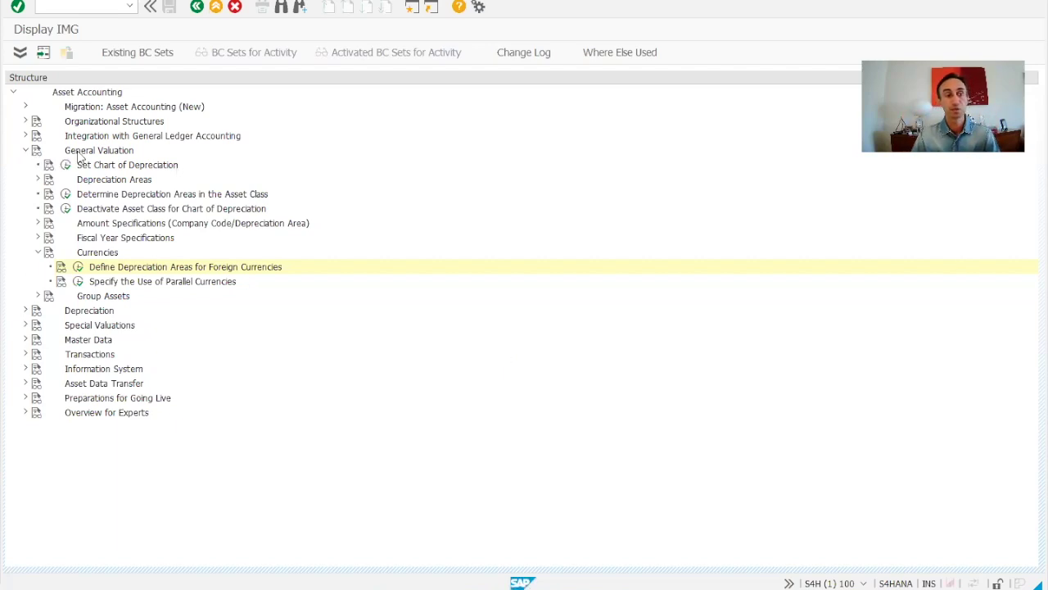
# Step: Open Define Depreciation Areas for Foreign Currencies and display the depreciation area currencies of company code DE99
pyautogui.click(82, 153)
pyautogui.click(92, 253)
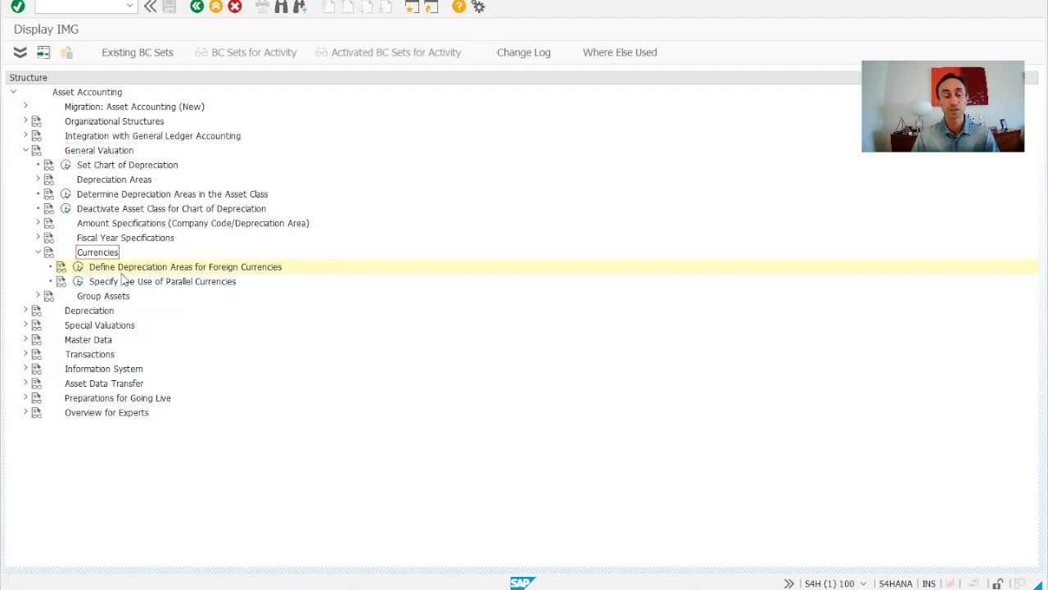
pyautogui.click(100, 268)
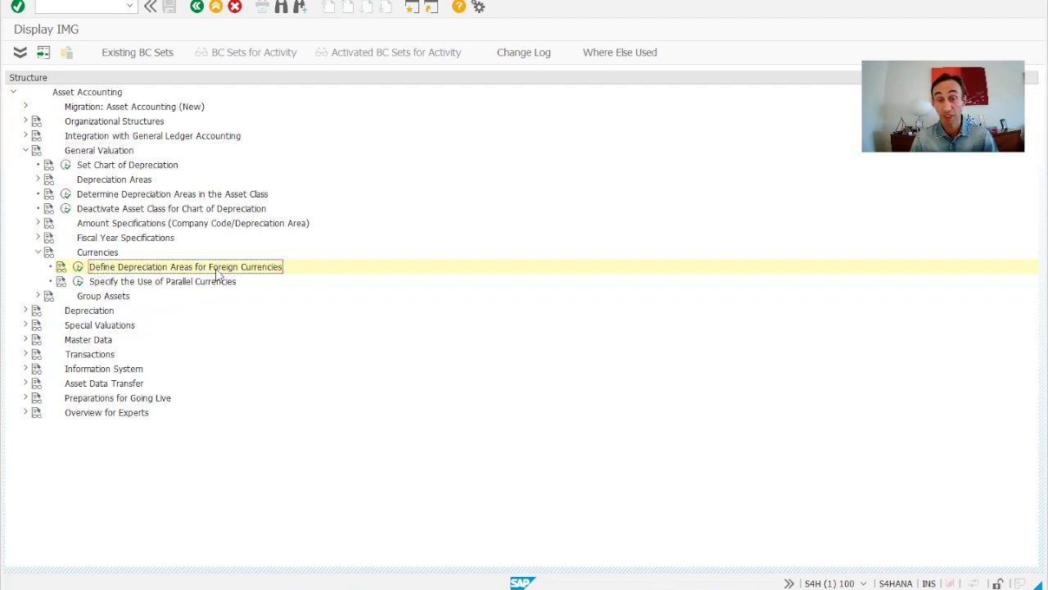
pyautogui.click(79, 268)
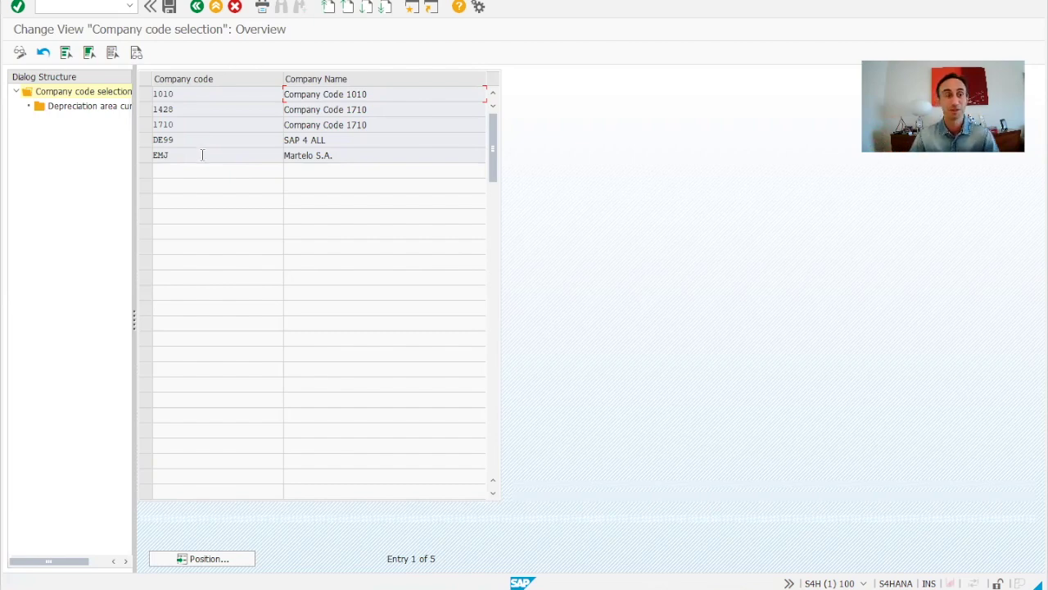
pyautogui.click(144, 141)
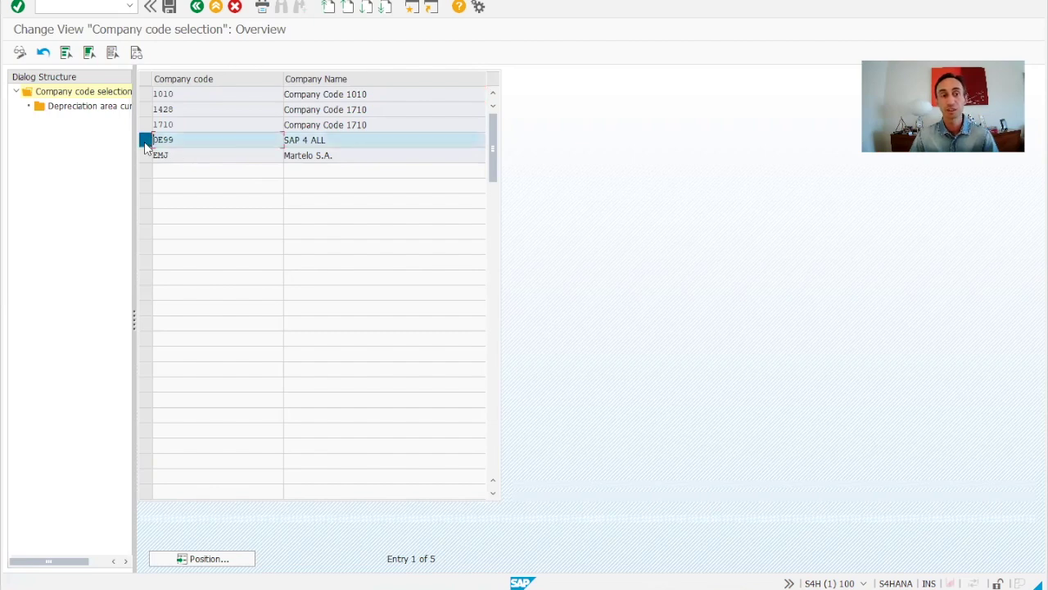
pyautogui.doubleClick(86, 109)
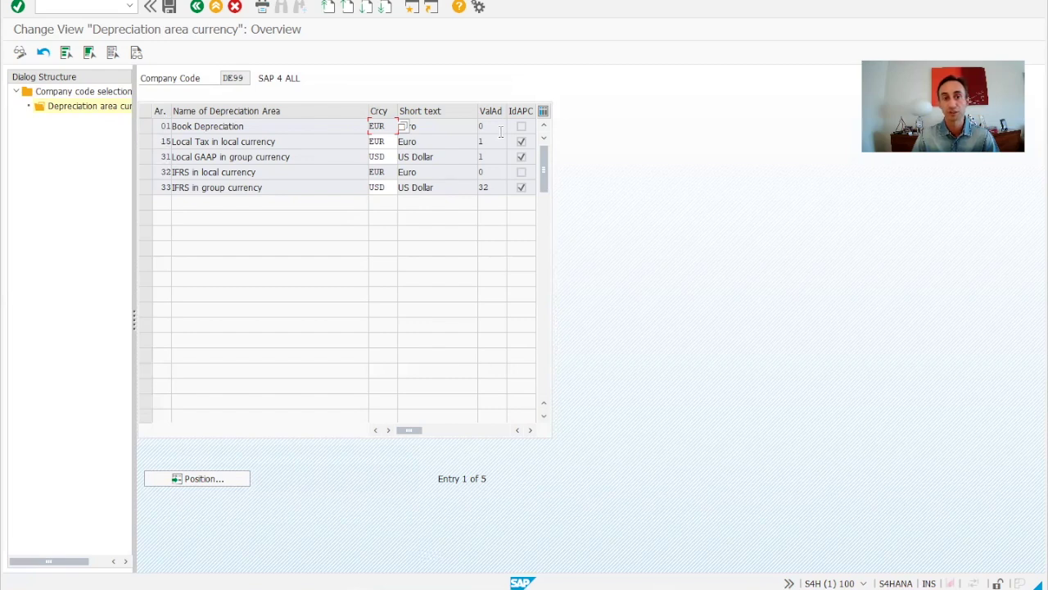
# Step: Mark the dependent depreciation areas 15 and 31 in DE99's currency table, and check IFRS group currency area 33
pyautogui.click(146, 157)
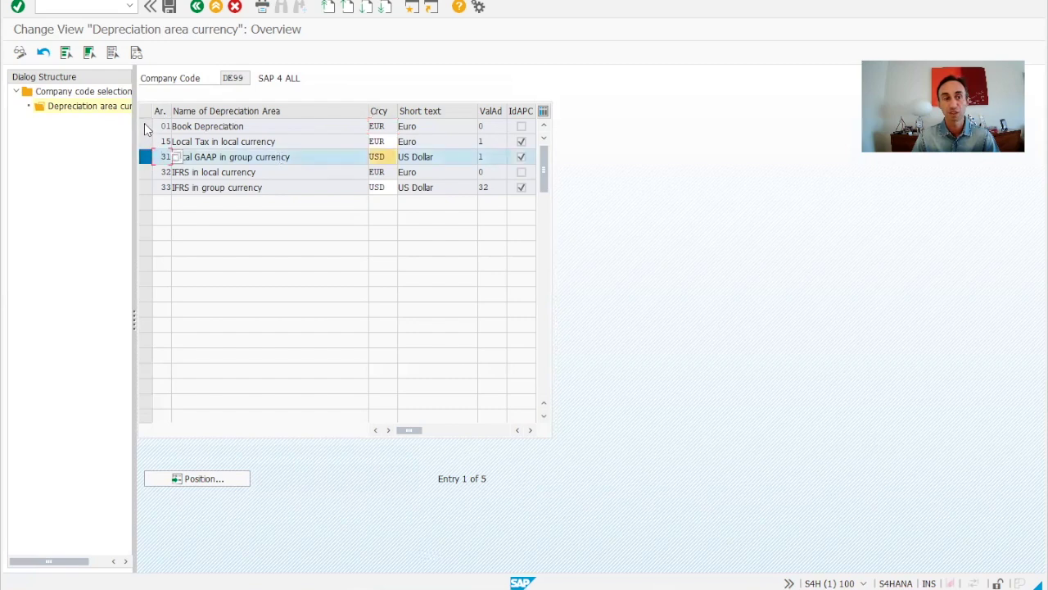
pyautogui.keyDown('shift'); pyautogui.click(145, 141); pyautogui.keyUp('shift')
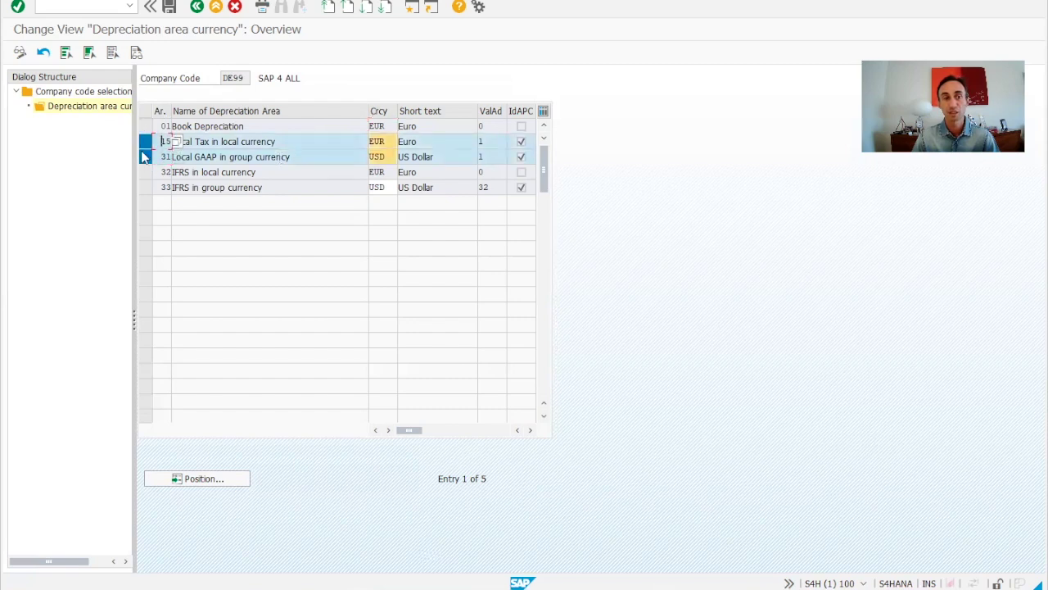
pyautogui.keyDown('ctrl'); pyautogui.click(145, 187); pyautogui.keyUp('ctrl')
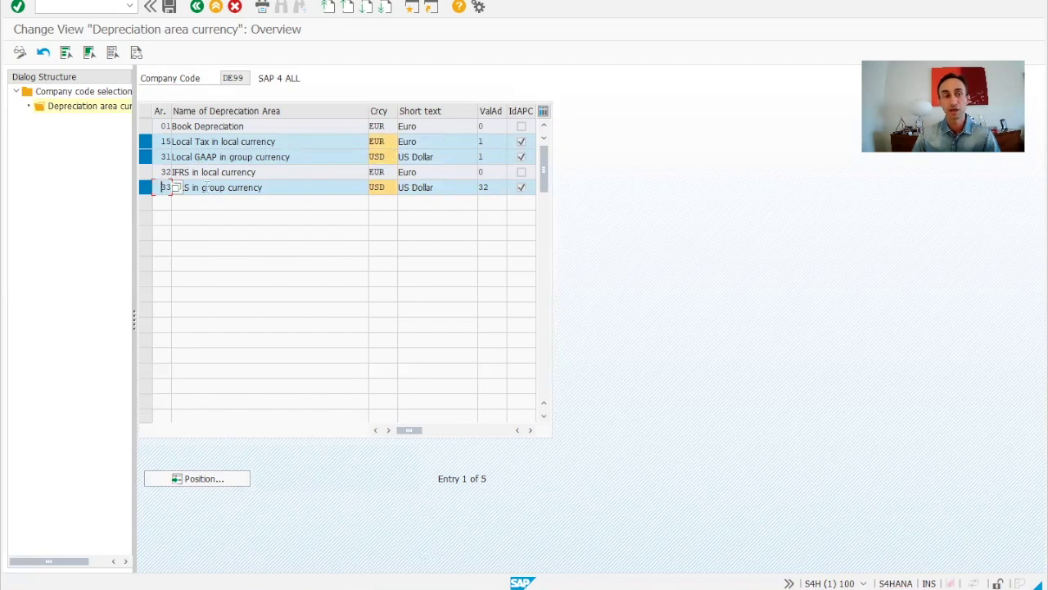
pyautogui.click(145, 187)
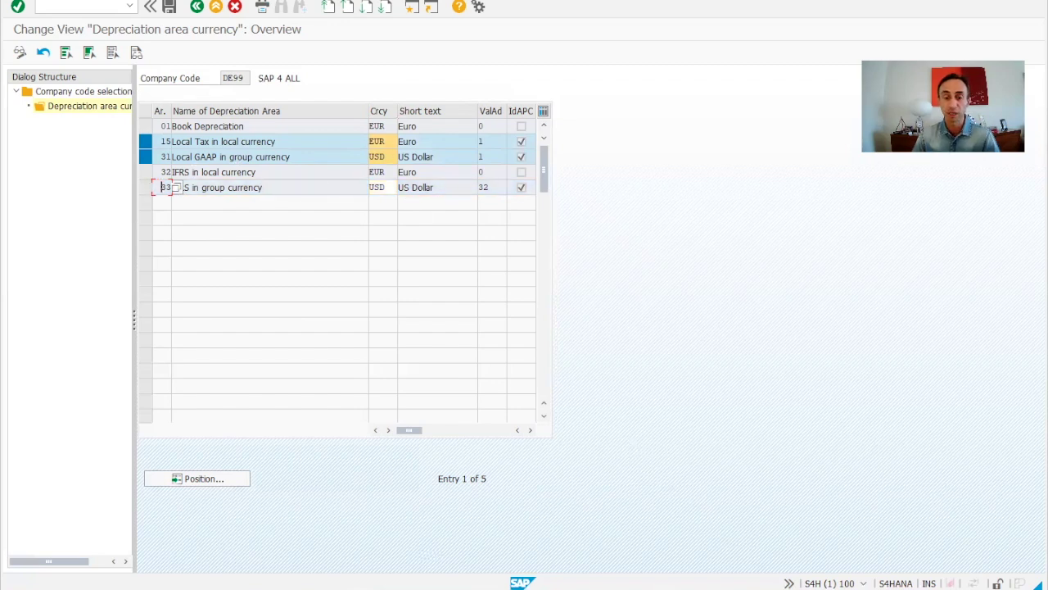
# Step: Select leading ledger 0L in the ledger overview session, and return to DE99's depreciation area currencies
pyautogui.moveTo(584, 589)
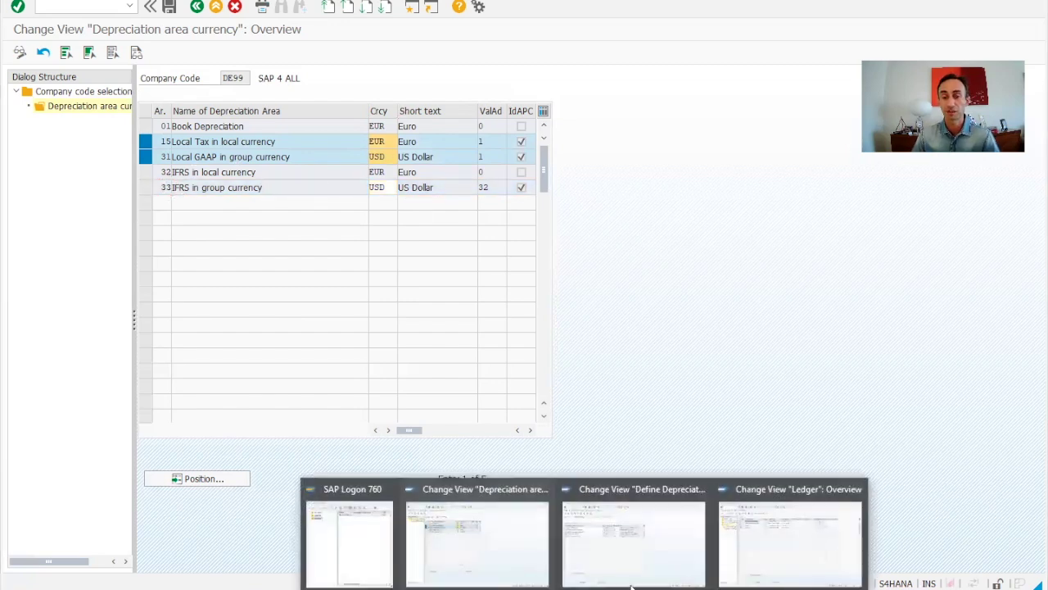
pyautogui.click(744, 555)
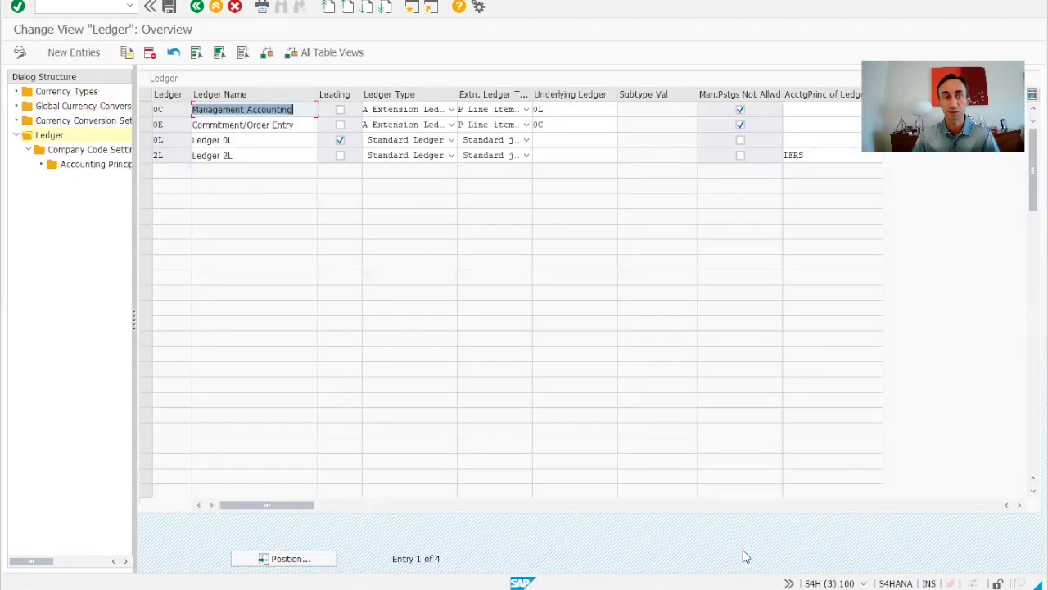
pyautogui.click(146, 140)
pyautogui.moveTo(522, 583)
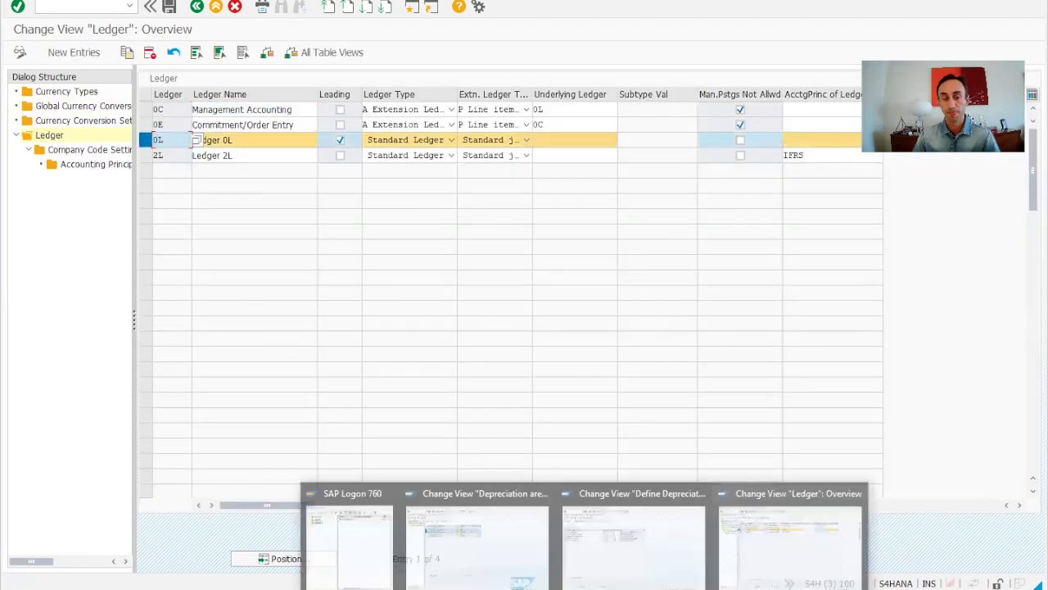
pyautogui.click(490, 563)
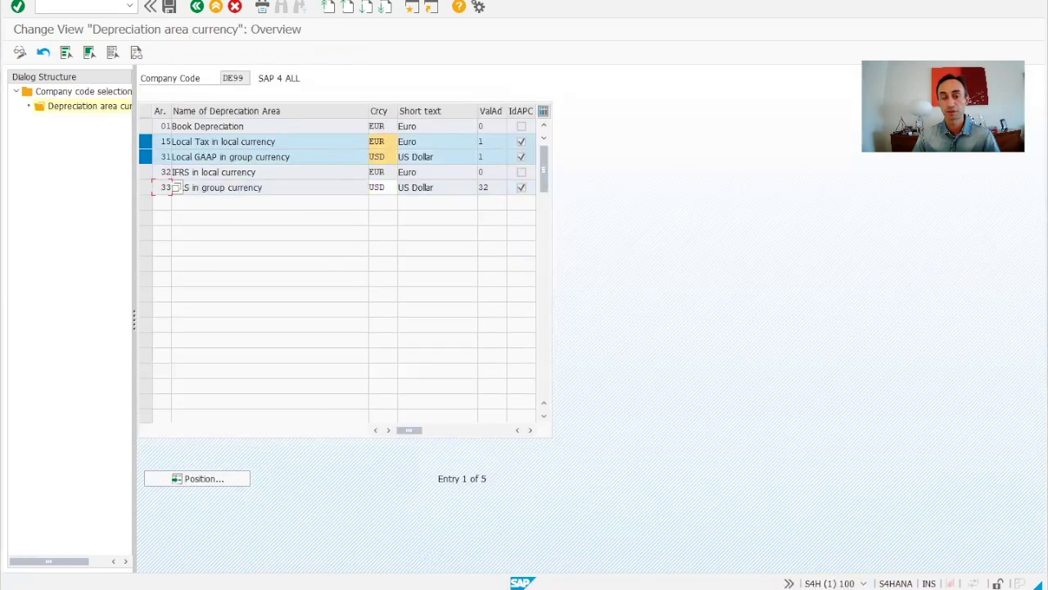
# Step: Display the company code settings of ledger 0L for company code DE99, acknowledging the consistency check messages
pyautogui.moveTo(523, 583)
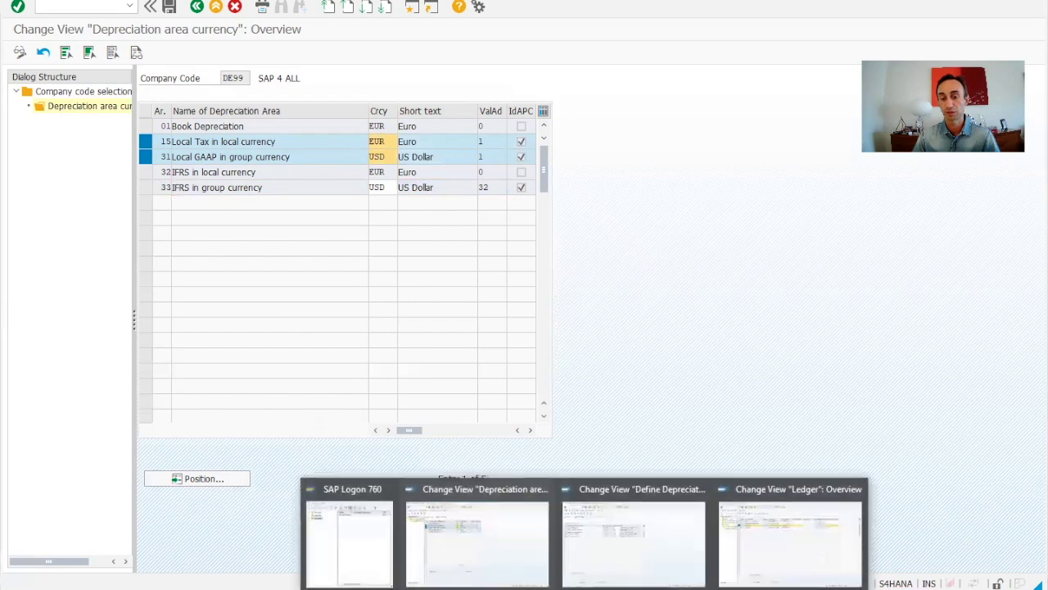
pyautogui.click(790, 536)
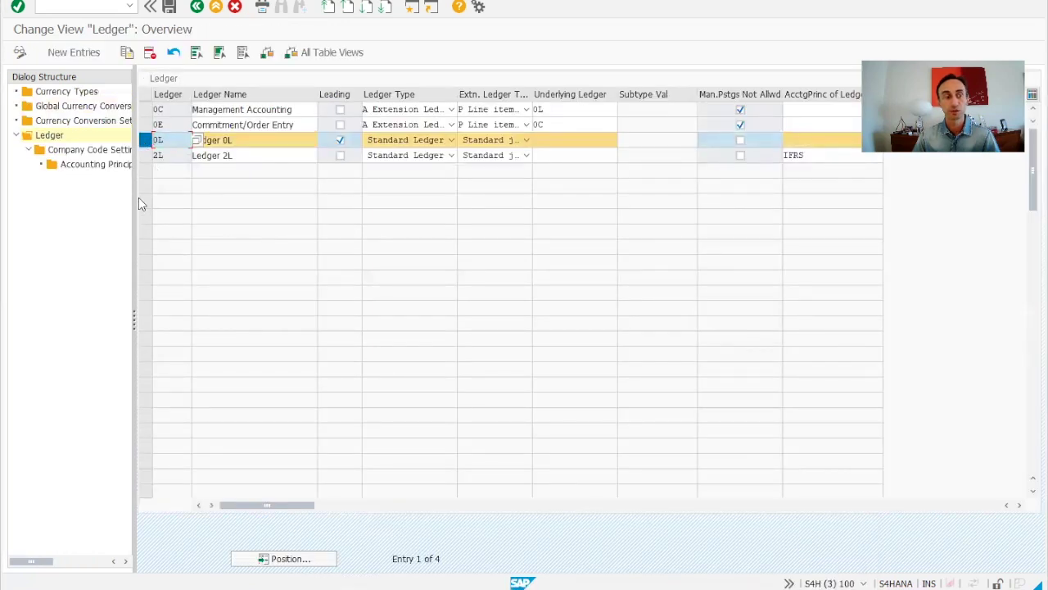
pyautogui.doubleClick(98, 154)
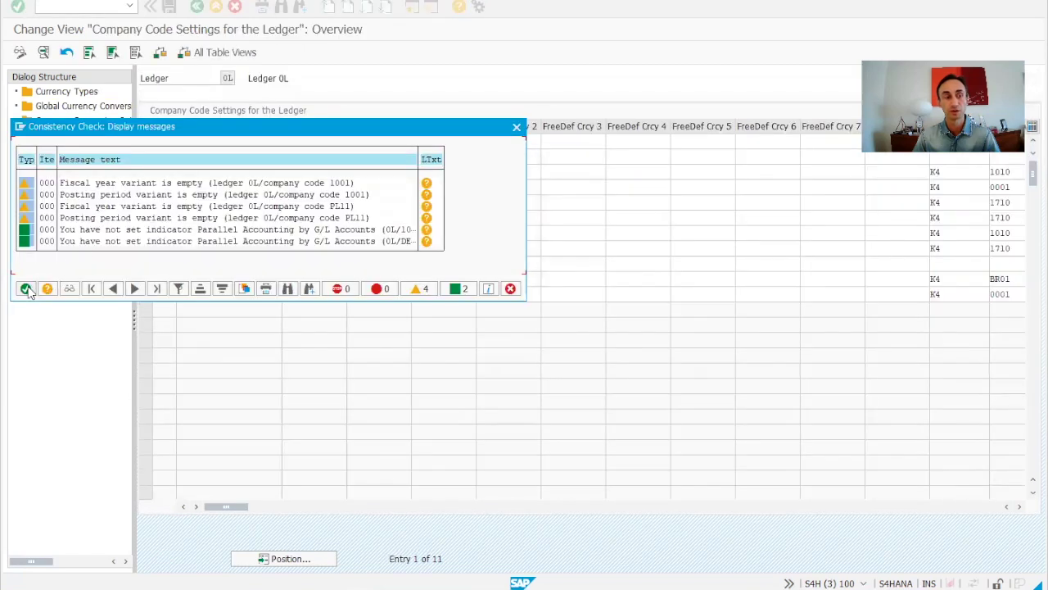
pyautogui.click(26, 288)
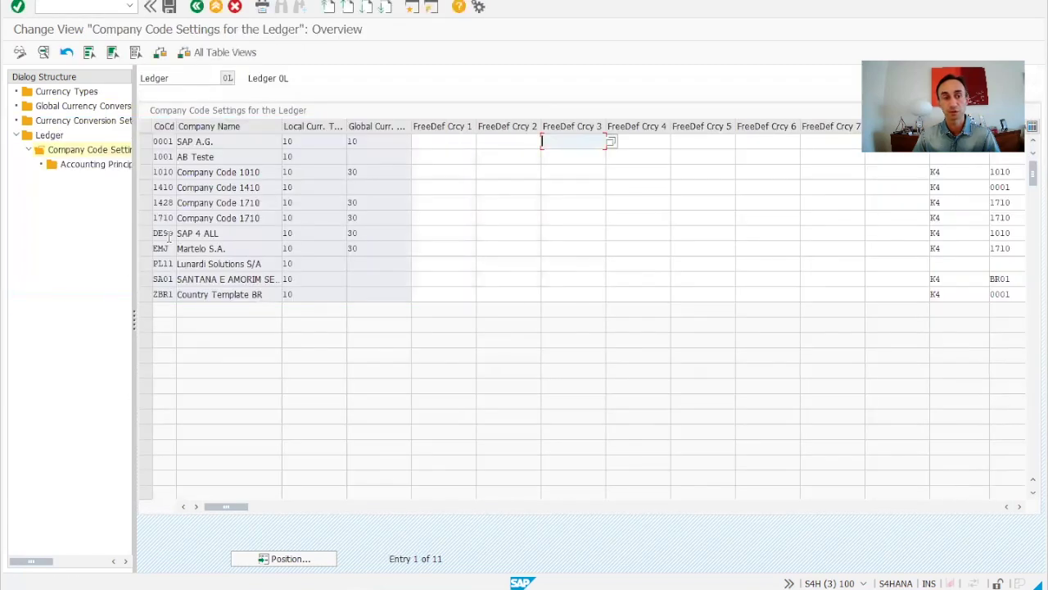
pyautogui.click(166, 234)
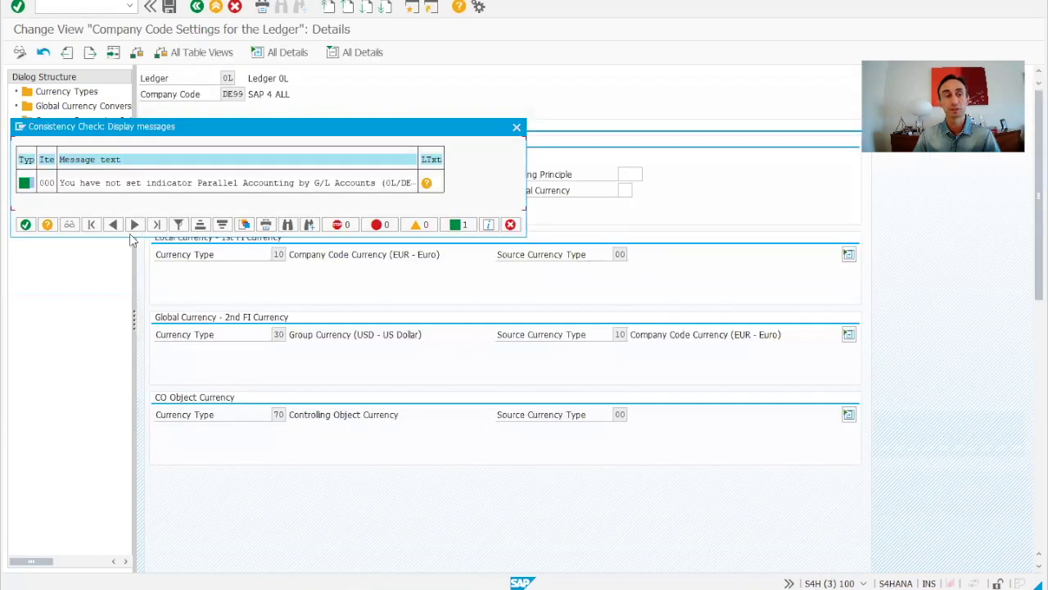
pyautogui.click(26, 226)
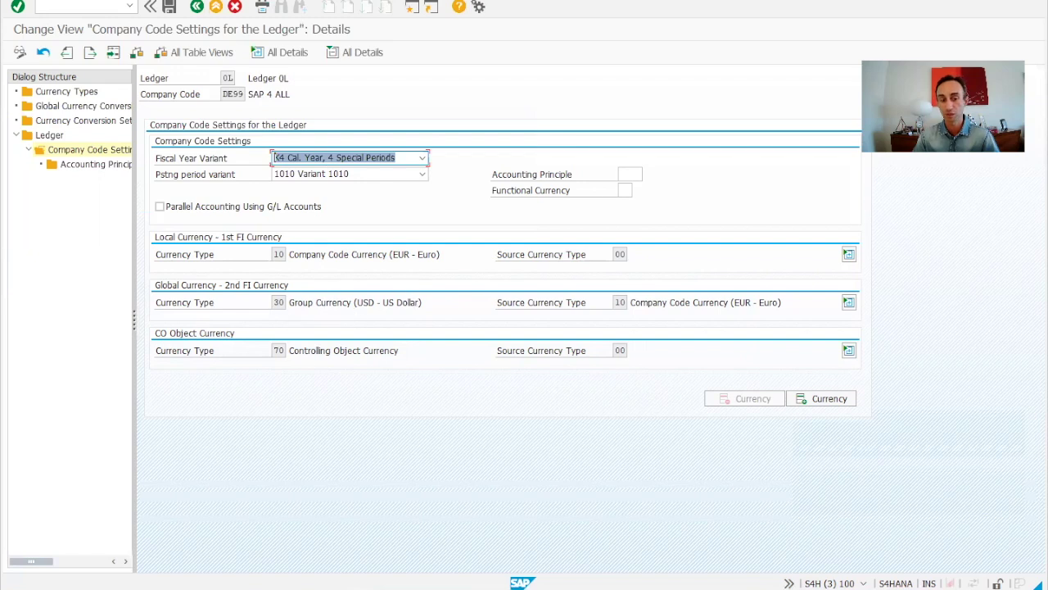
# Step: Review group currency areas 31 and 33 in DE99's depreciation area currencies, and check the target ledger group of area 32
pyautogui.click(527, 565)
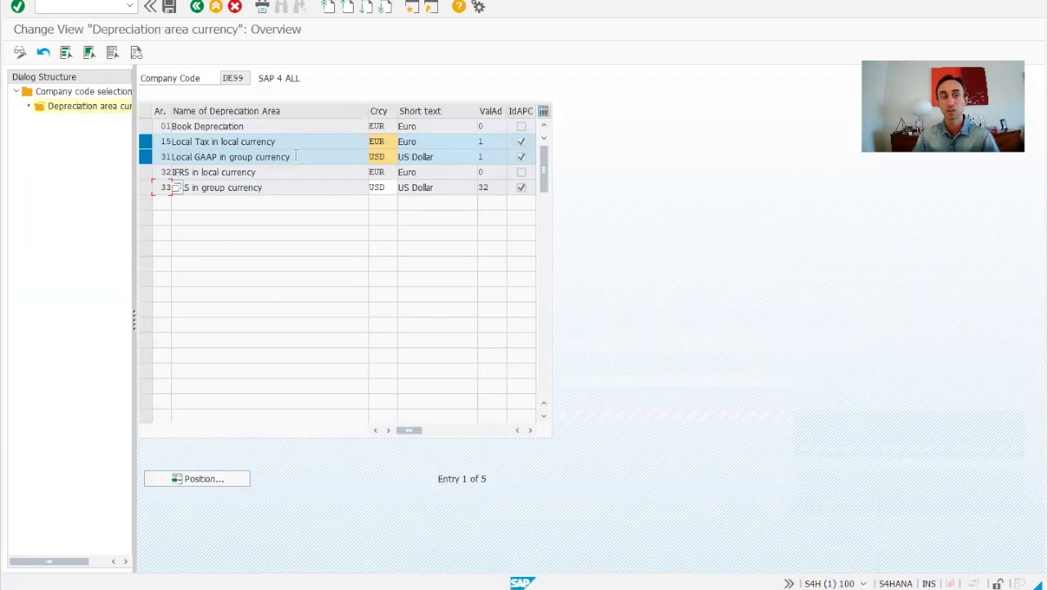
pyautogui.moveTo(290, 157); pyautogui.dragTo(226, 157)
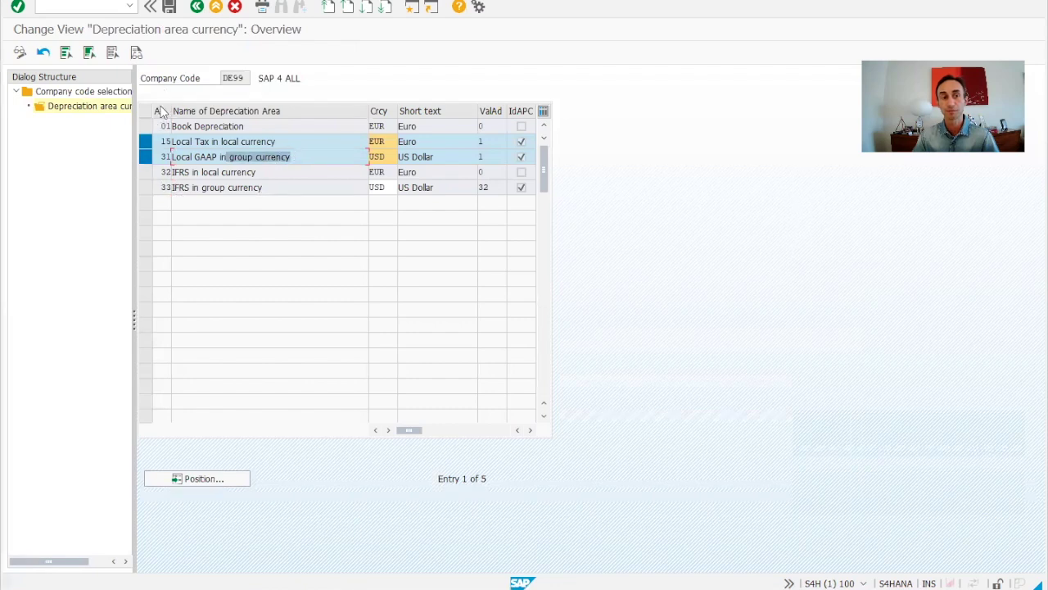
pyautogui.doubleClick(385, 156)
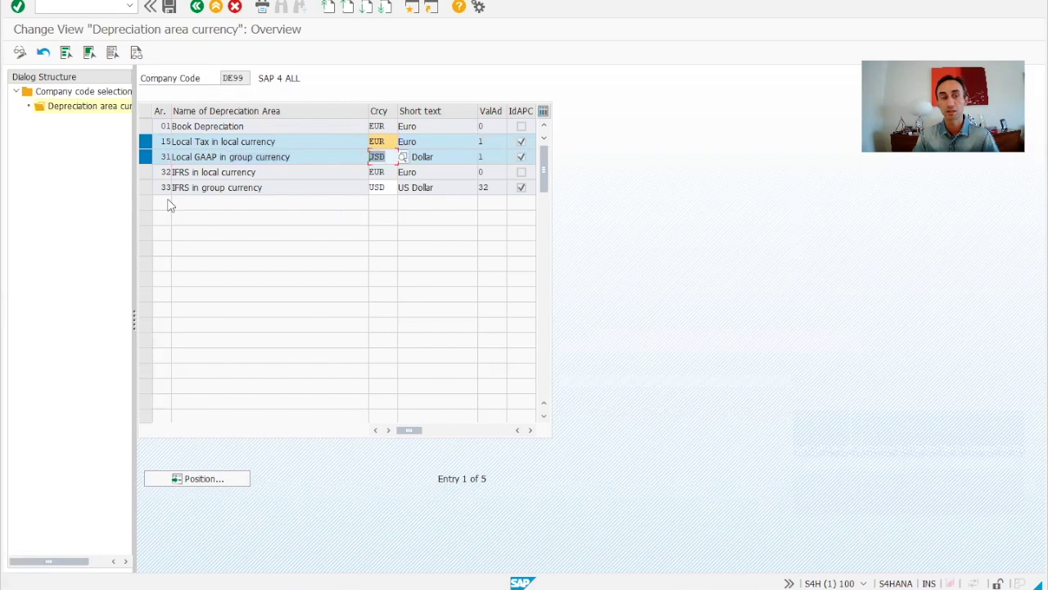
pyautogui.click(163, 188)
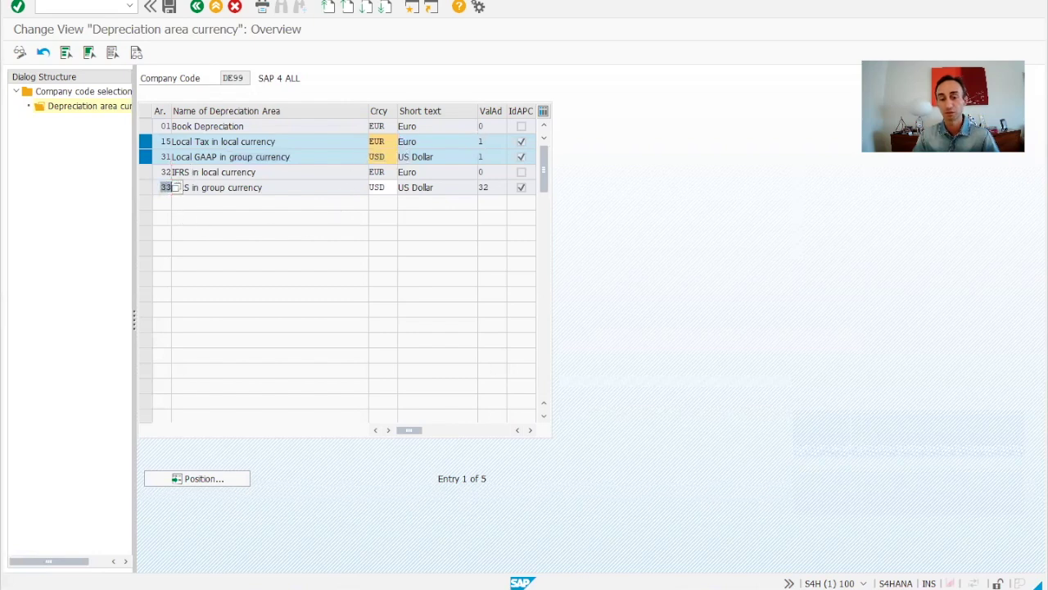
pyautogui.click(644, 562)
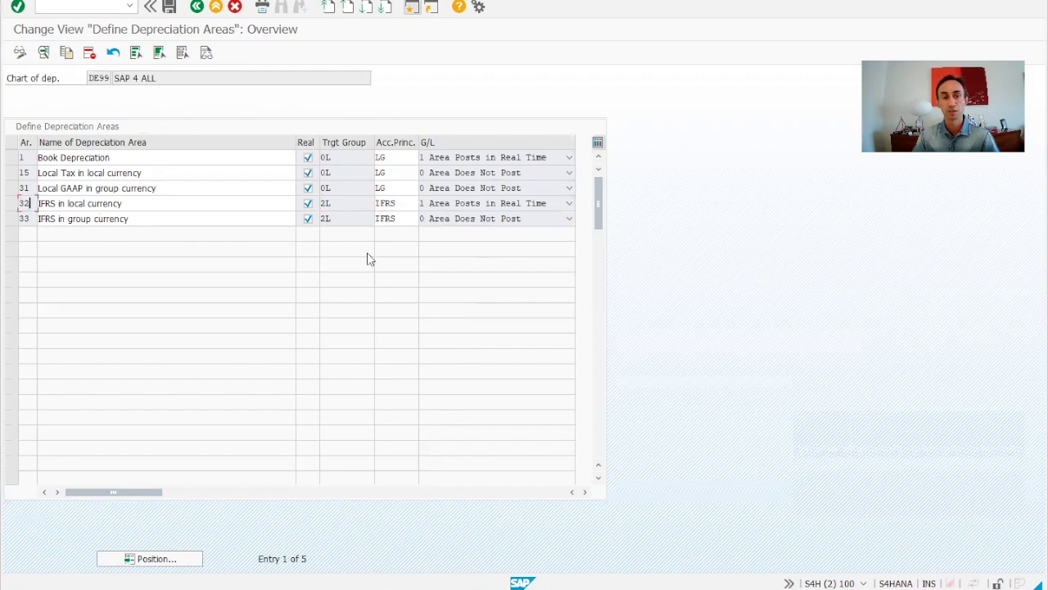
pyautogui.click(344, 206)
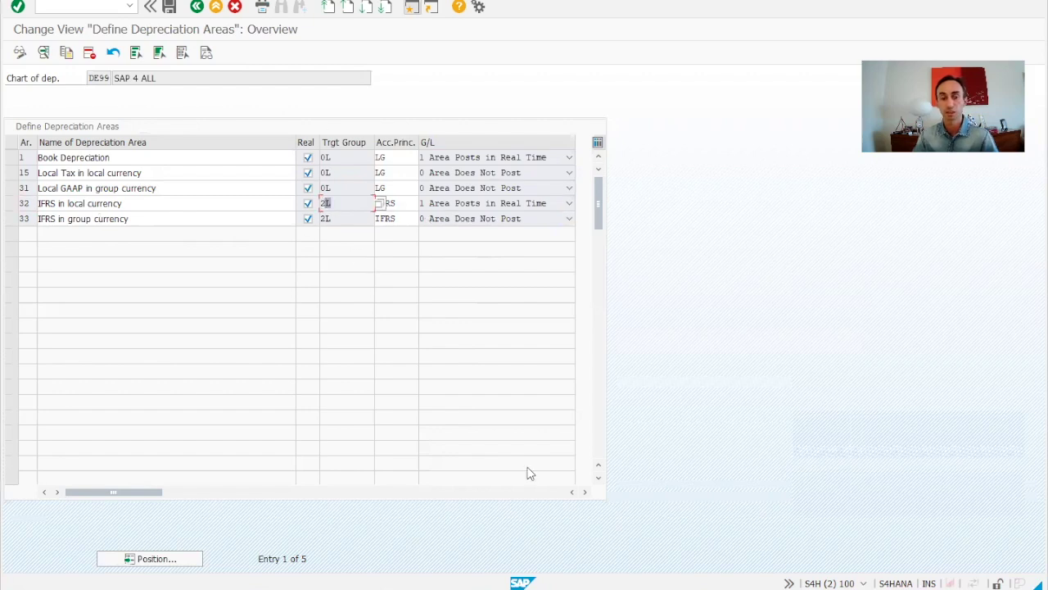
# Step: Leave the ledger 0L settings and display the company code settings of ledger 2L for company code DE99
pyautogui.click(796, 556)
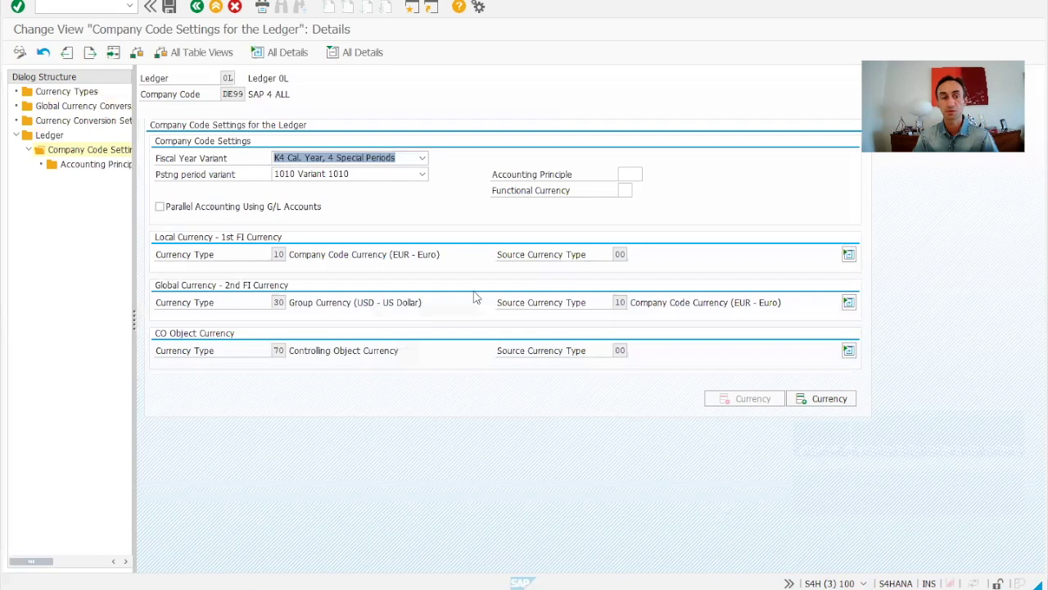
pyautogui.click(205, 54)
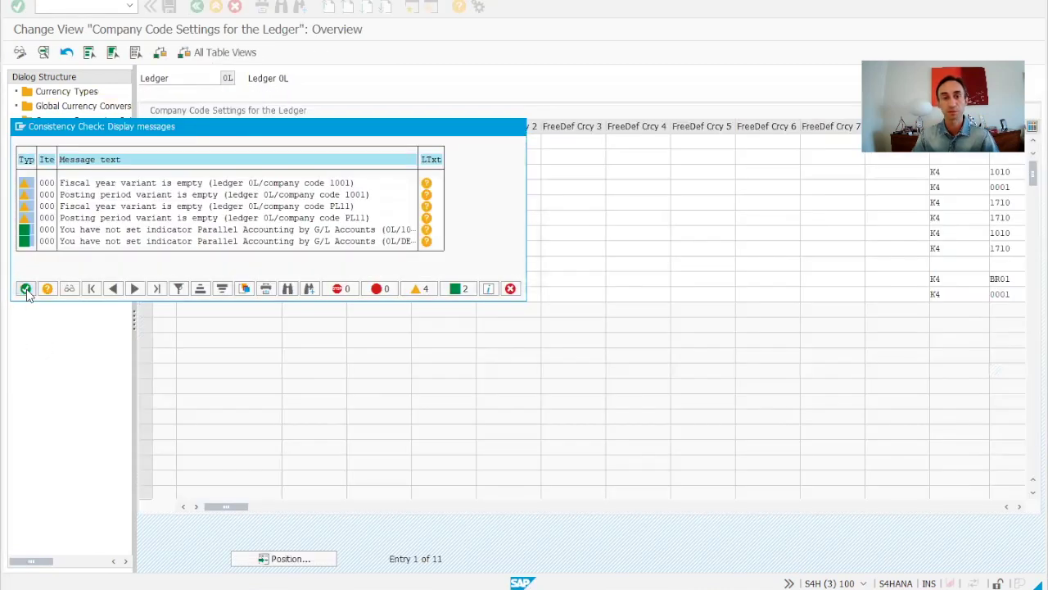
pyautogui.click(25, 289)
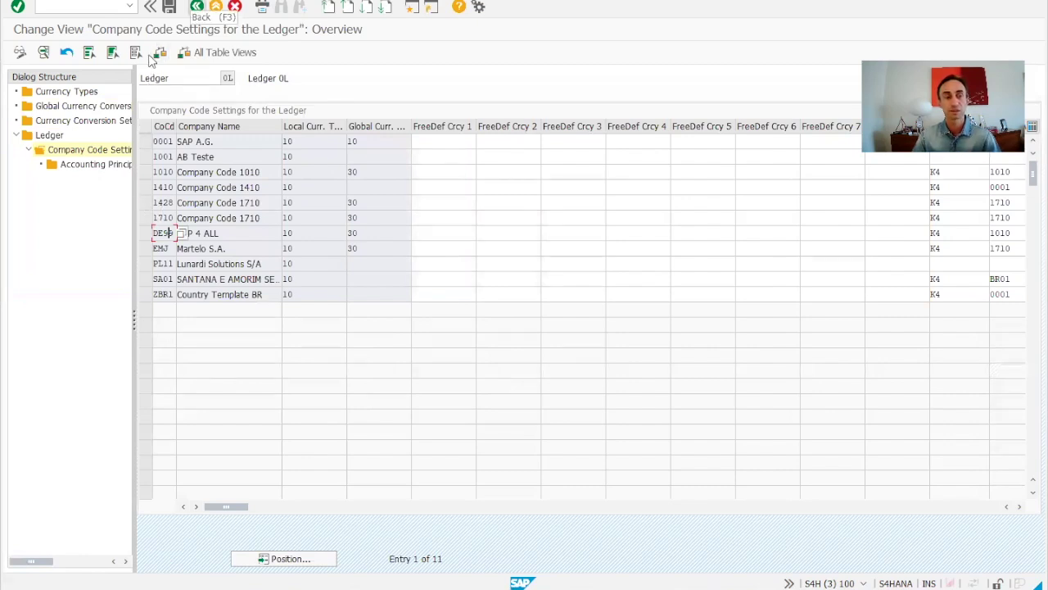
pyautogui.press('F3')
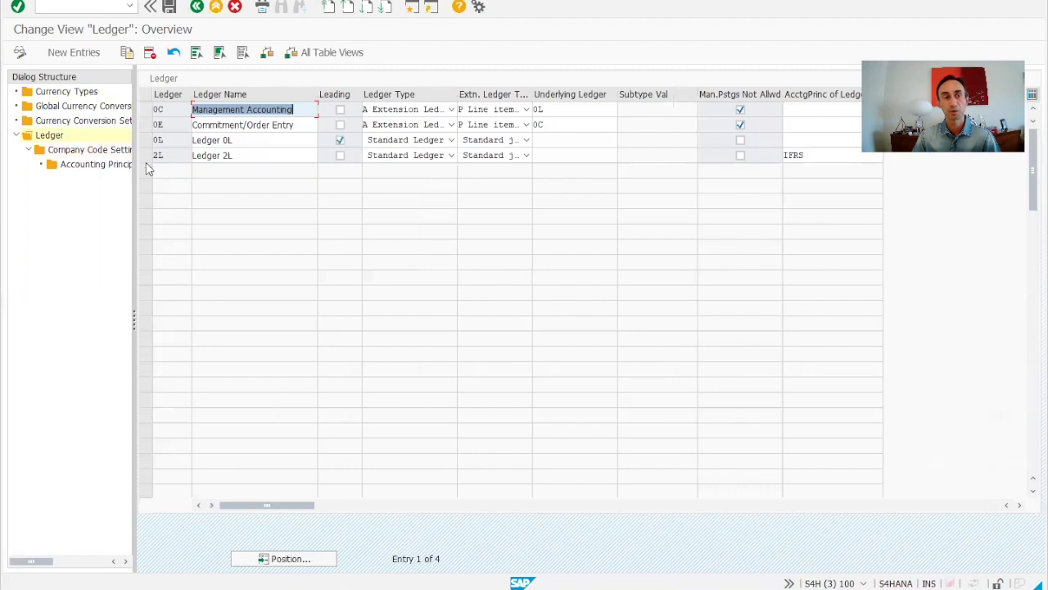
pyautogui.click(145, 156)
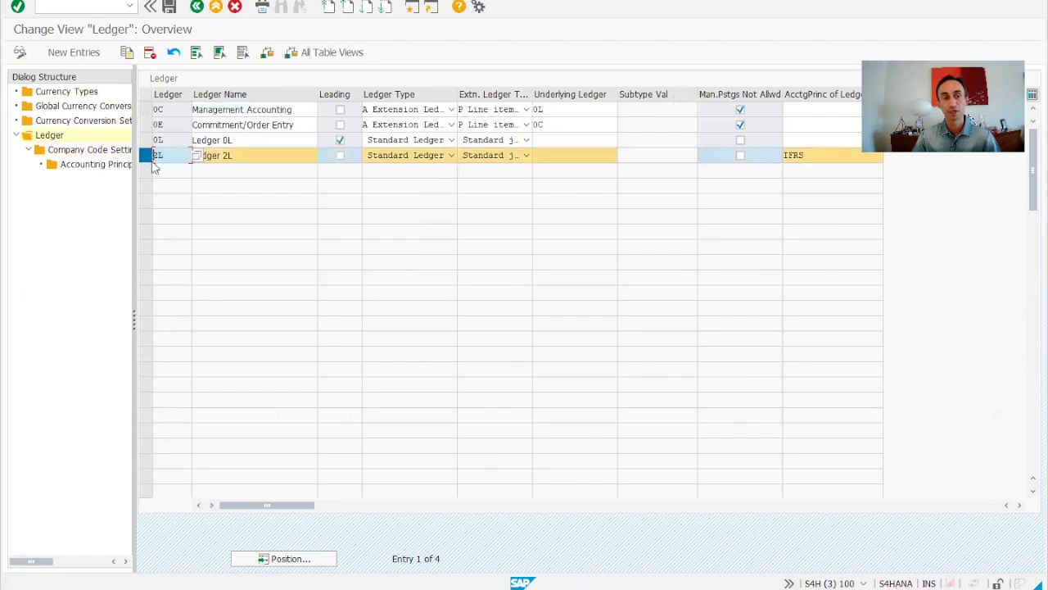
pyautogui.doubleClick(114, 151)
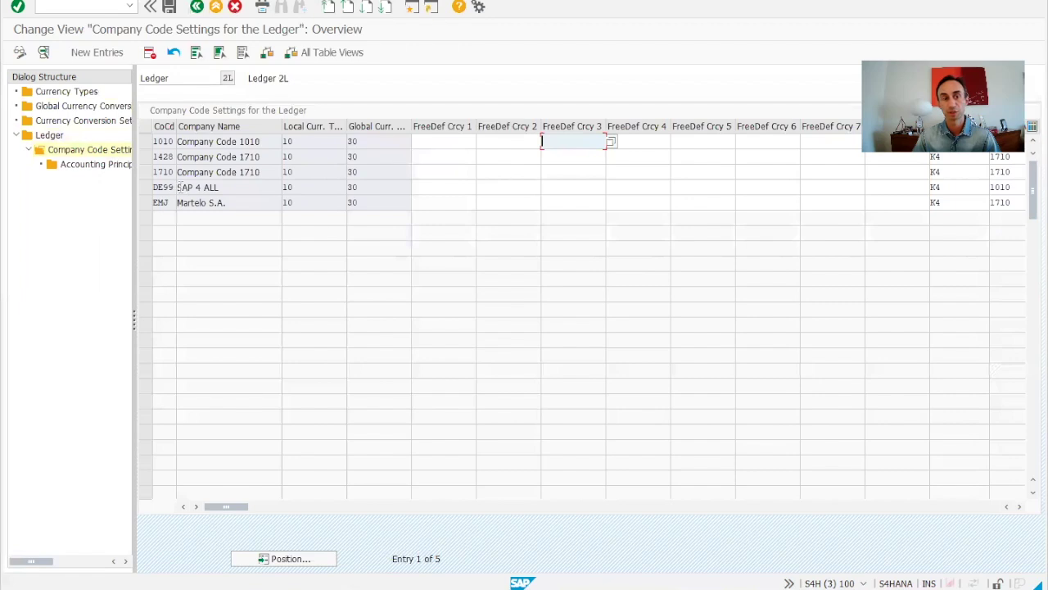
pyautogui.doubleClick(160, 187)
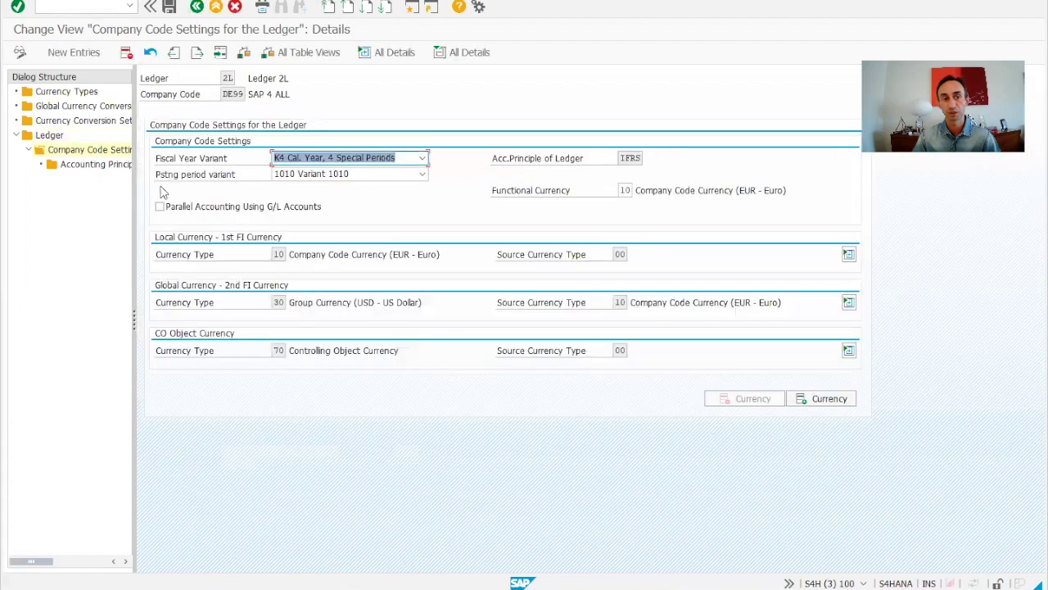